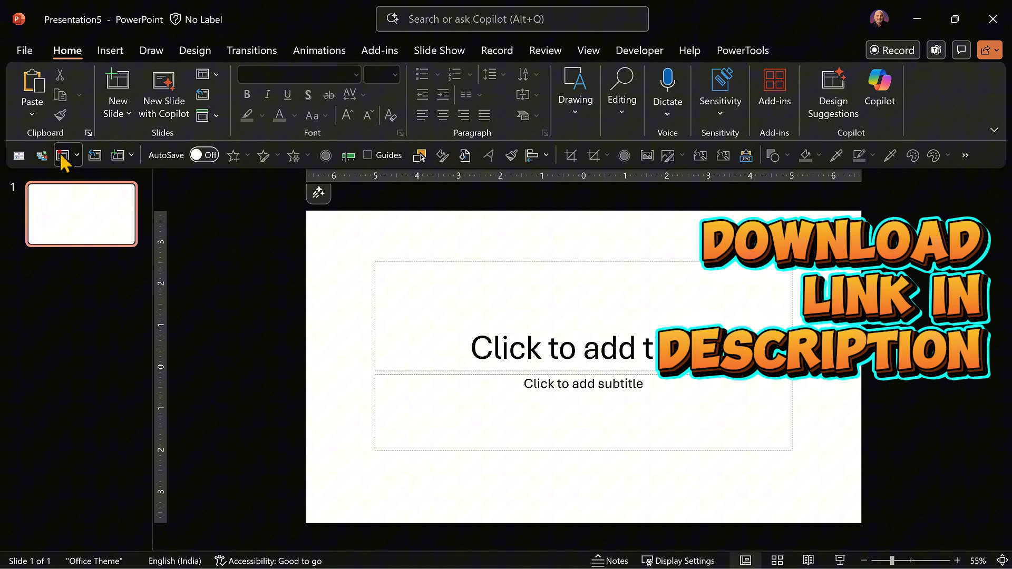
Step: Switch slide 1 to the Blank layout and turn on slide numbering
click(61, 155)
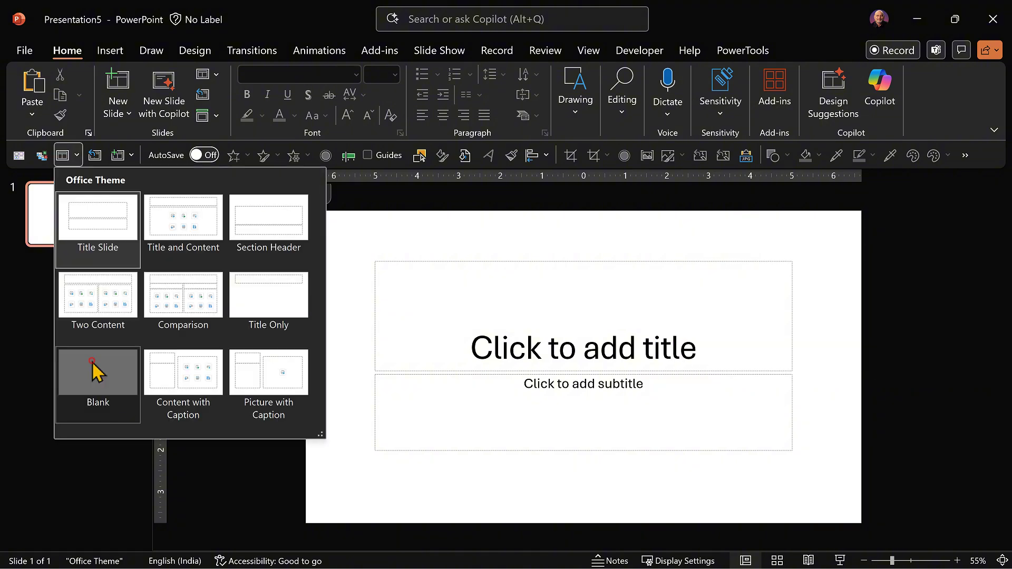
click(94, 369)
click(119, 55)
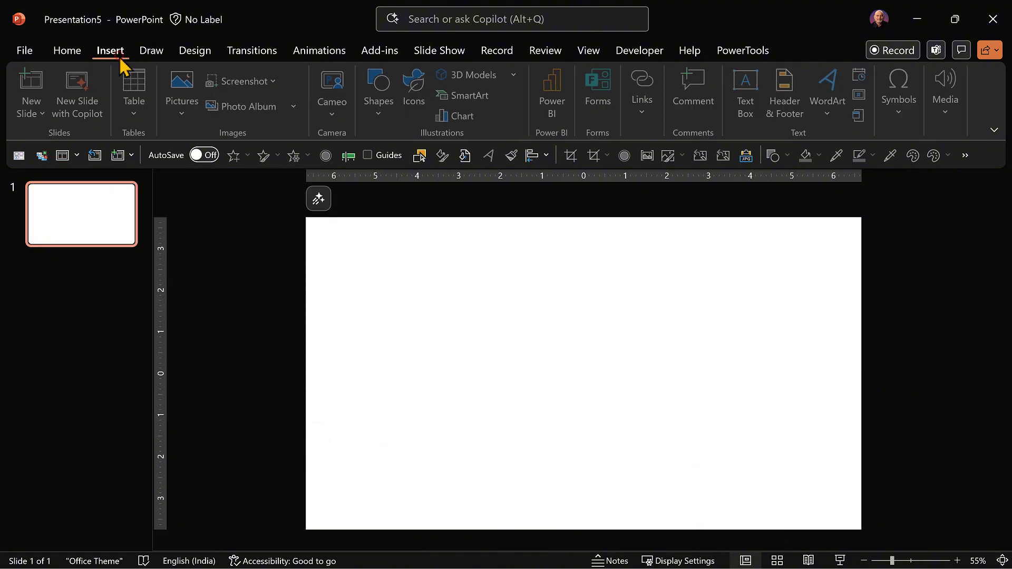
click(786, 94)
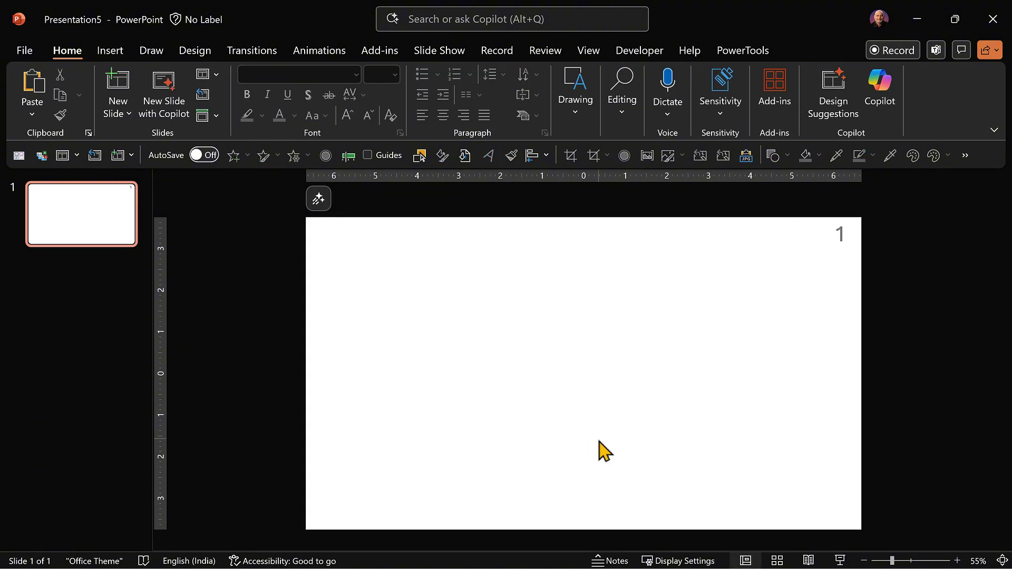
Step: Set slide 1's background to a two-stop 90° gradient from peach to light blue
right_click(224, 332)
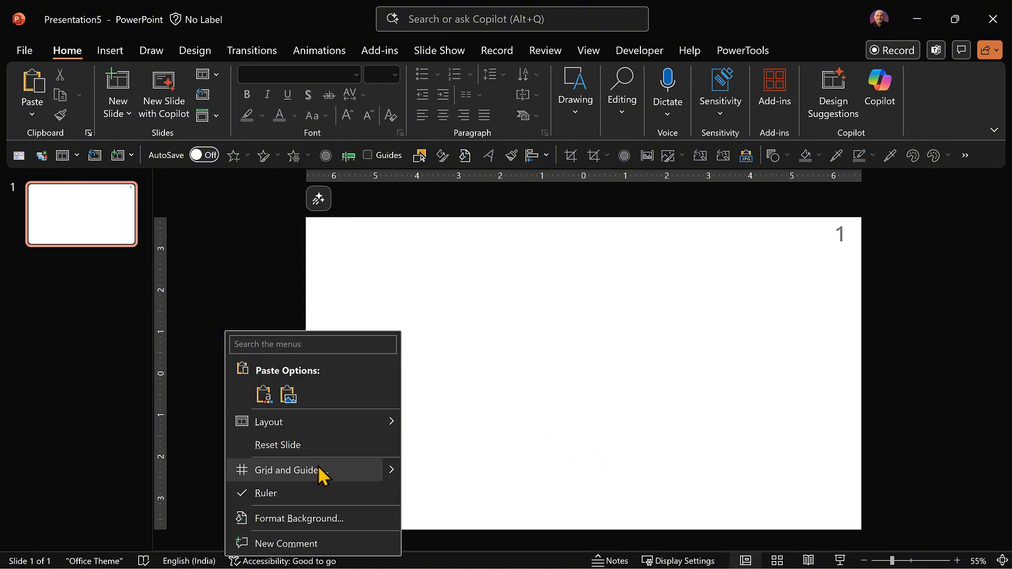
click(326, 519)
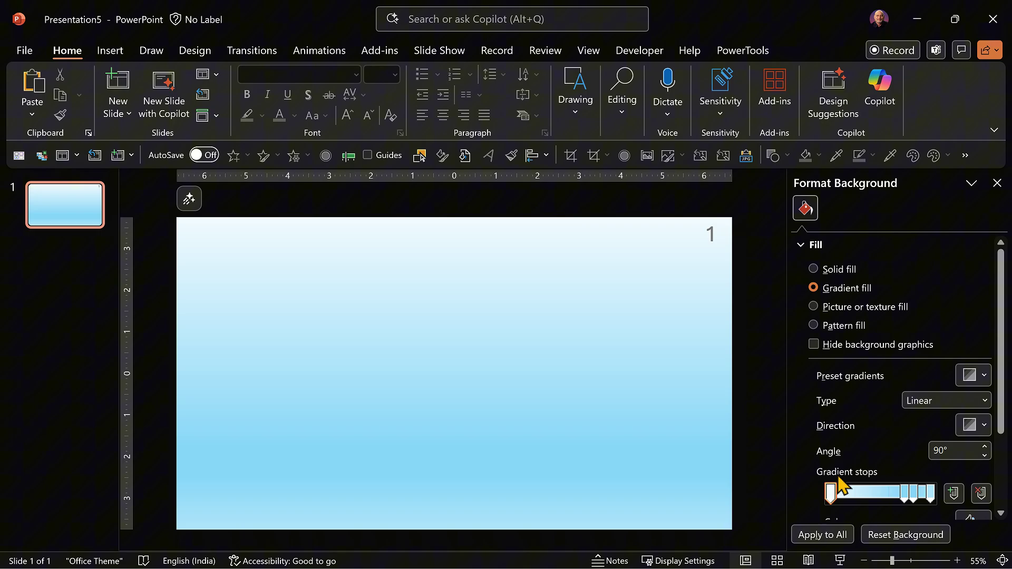
drag(831, 495, 801, 501)
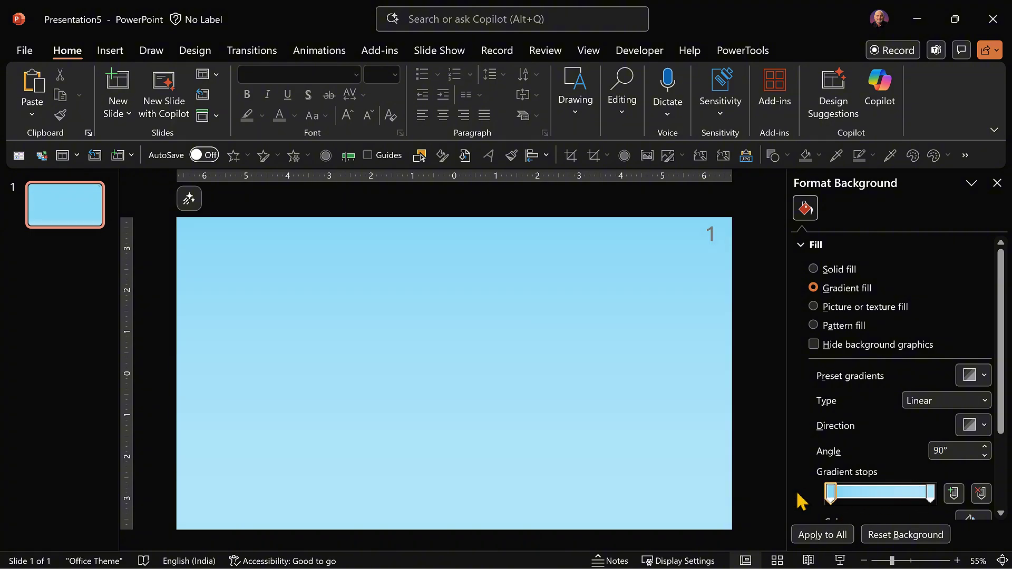
scroll(954, 428, down, 2)
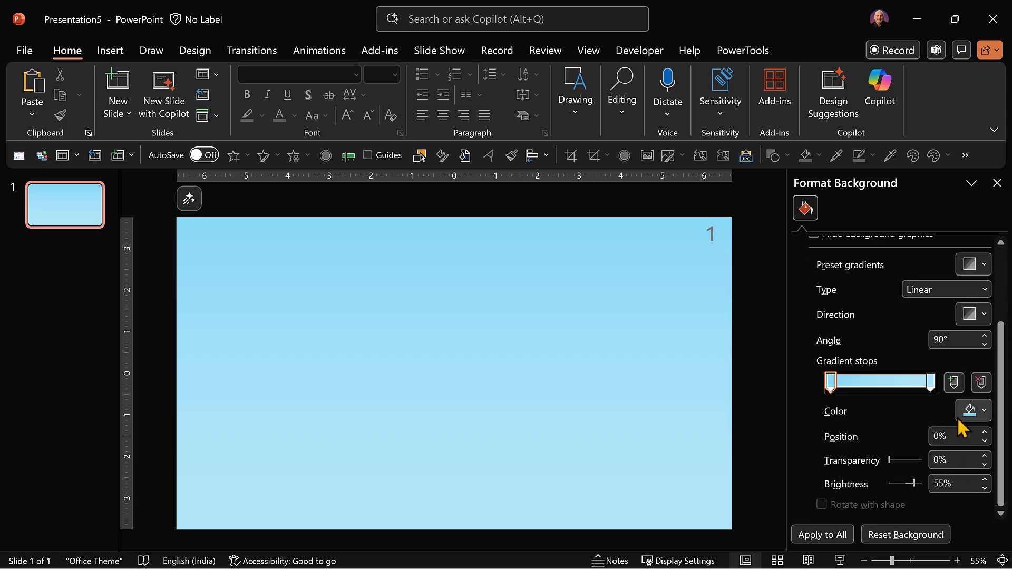
click(967, 416)
click(910, 255)
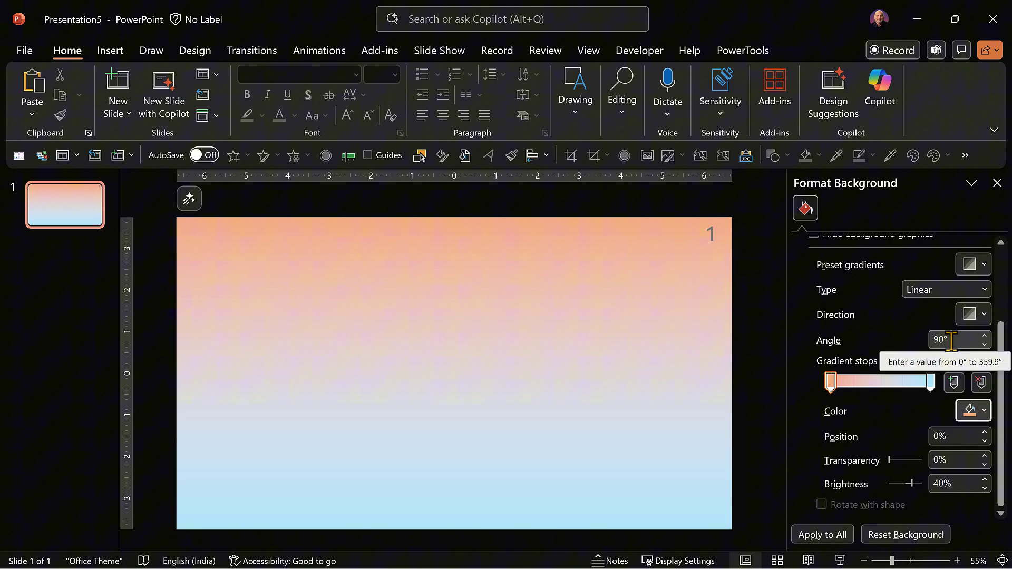
click(71, 214)
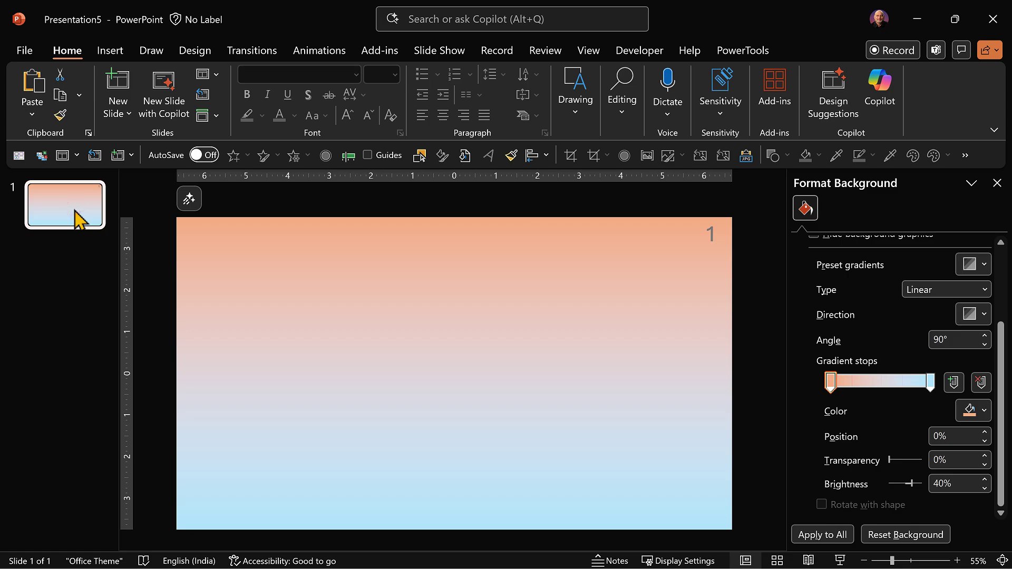
Step: Duplicate slides to create slides 2 and 3 with gradient angles 180° and 270°
key(ctrl+d)
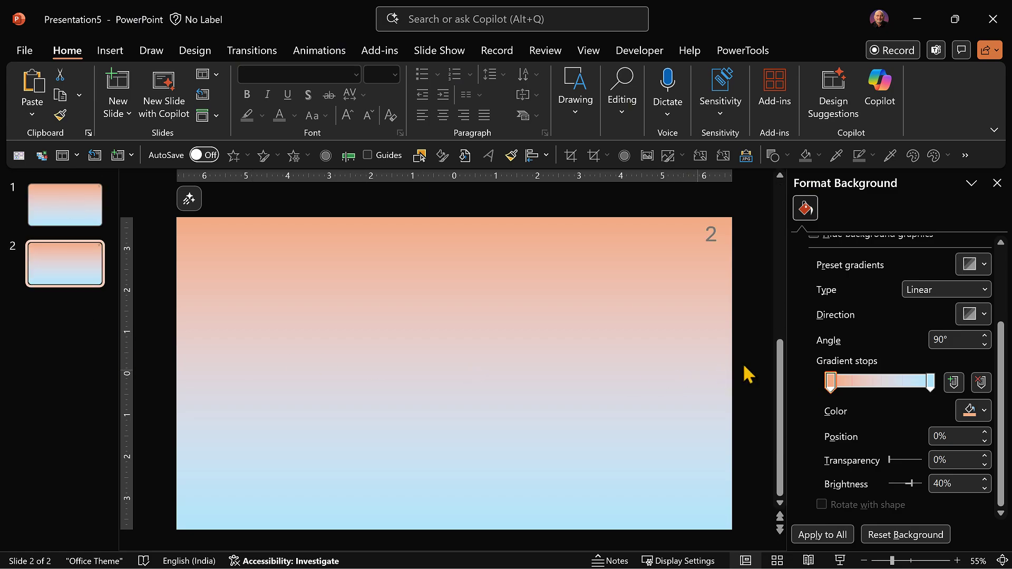
double_click(943, 339)
text(180)
key(Return)
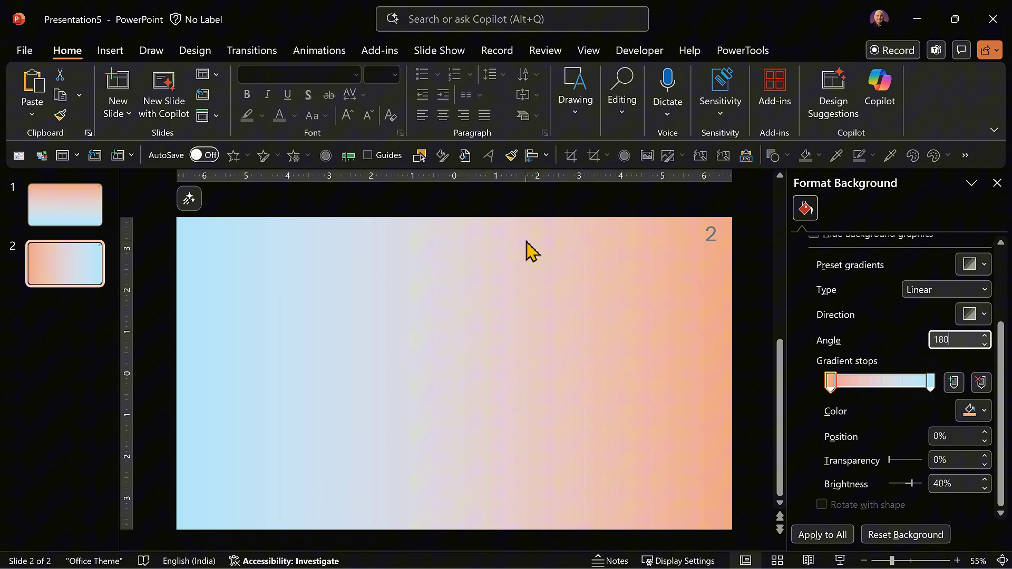
click(66, 263)
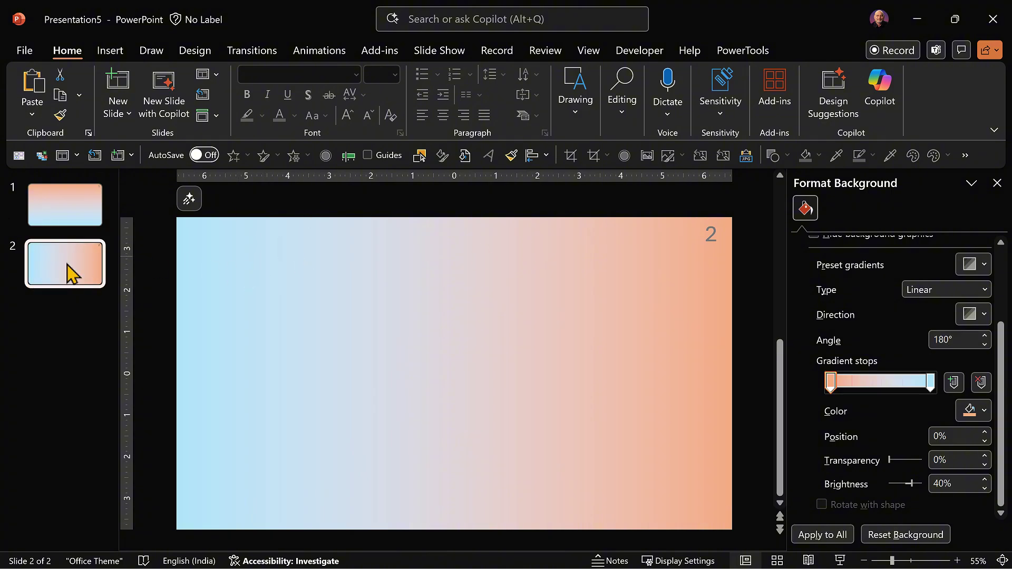
key(ctrl+d)
double_click(966, 340)
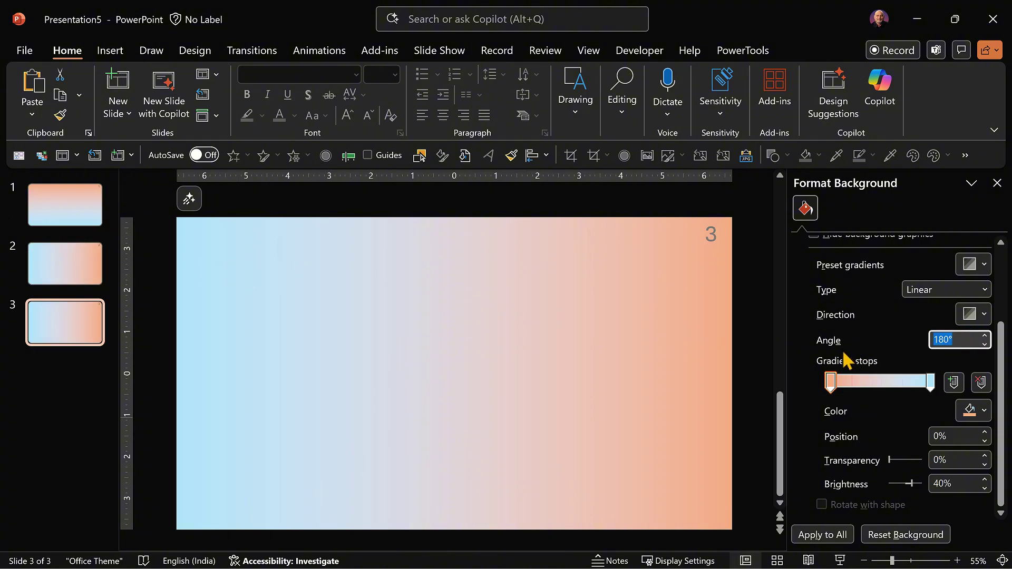
text(270)
key(Return)
Step: Duplicate slide 3 as slide 4 and set its gradient angle to 0°
click(63, 334)
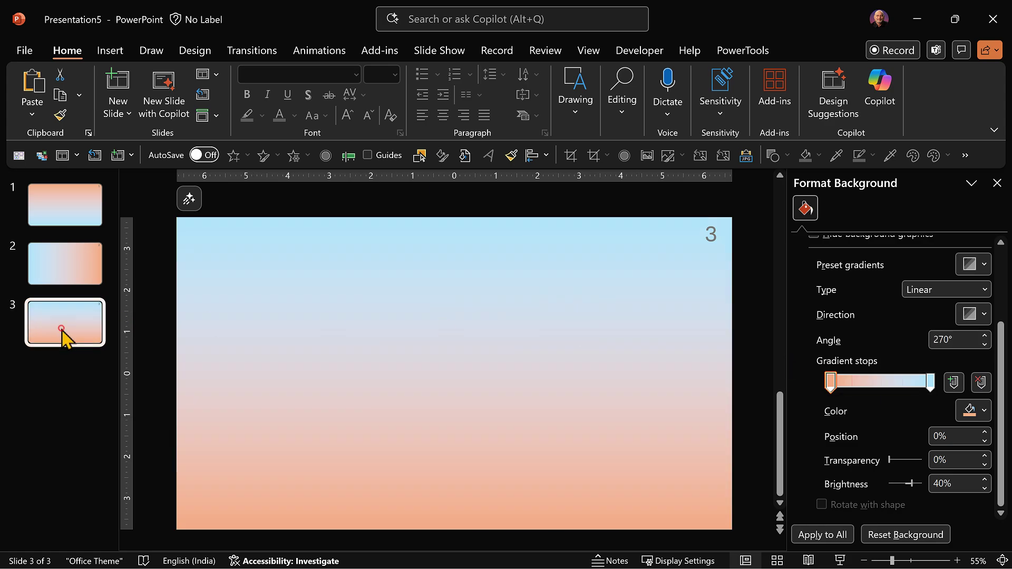
key(ctrl+d)
double_click(959, 337)
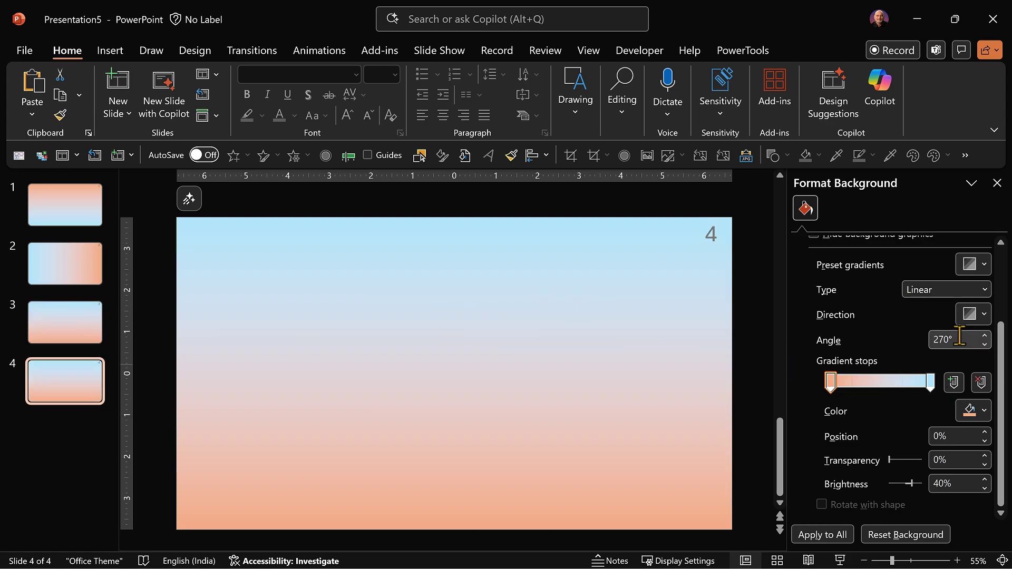
text(0)
click(65, 416)
Step: Duplicate slide 1 and move the copy to the end as slide 5
click(71, 230)
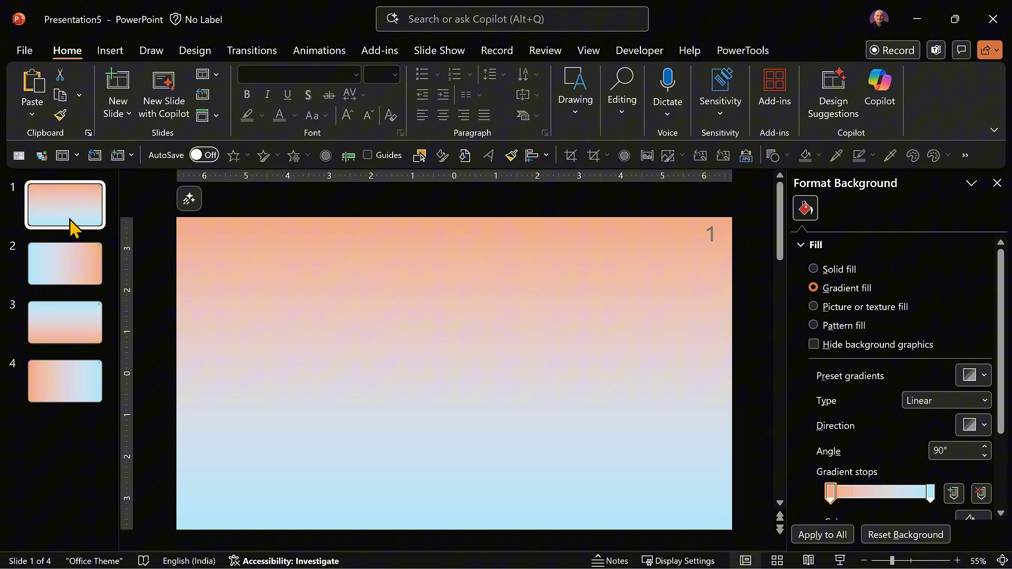
key(ctrl+d)
drag(68, 260, 60, 456)
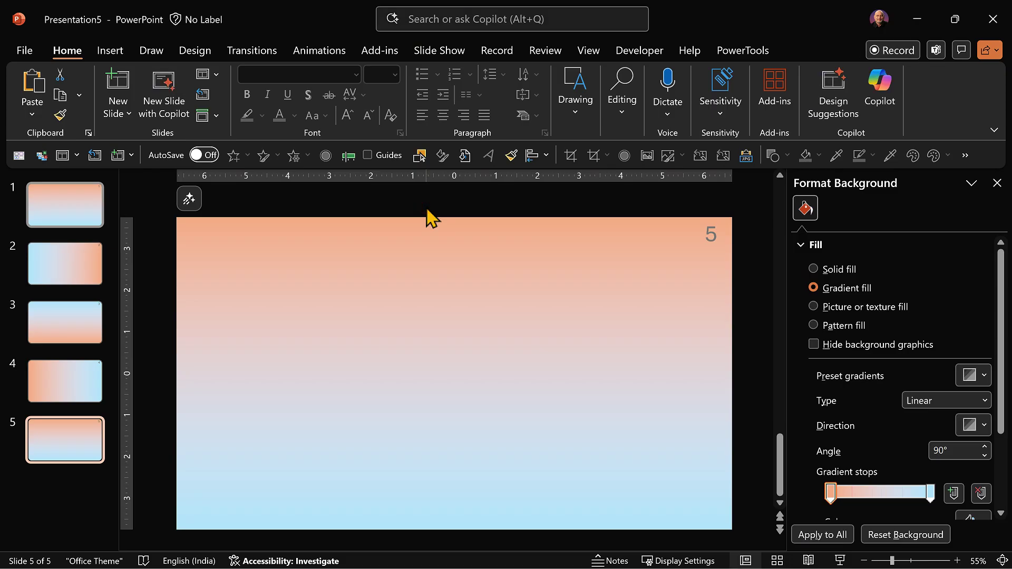
Step: Apply a Morph transition with a 5-second duration to slides 2 through 5
click(80, 276)
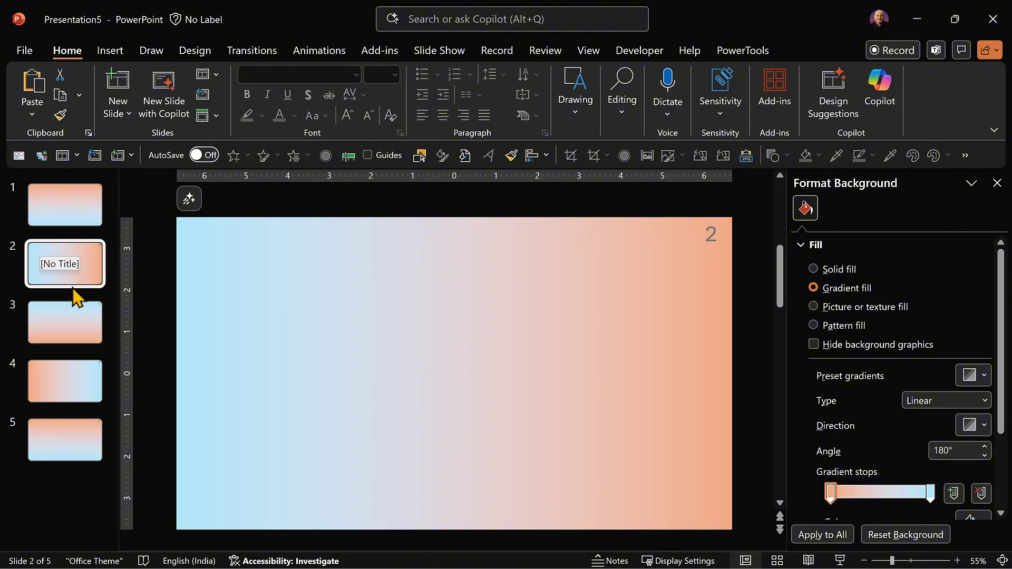
shift+click(89, 448)
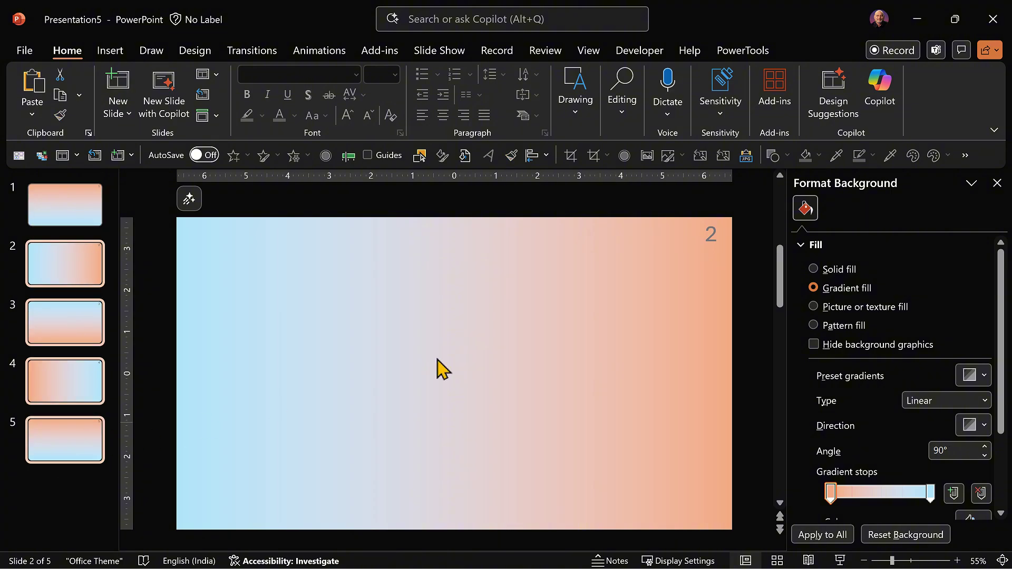
click(270, 56)
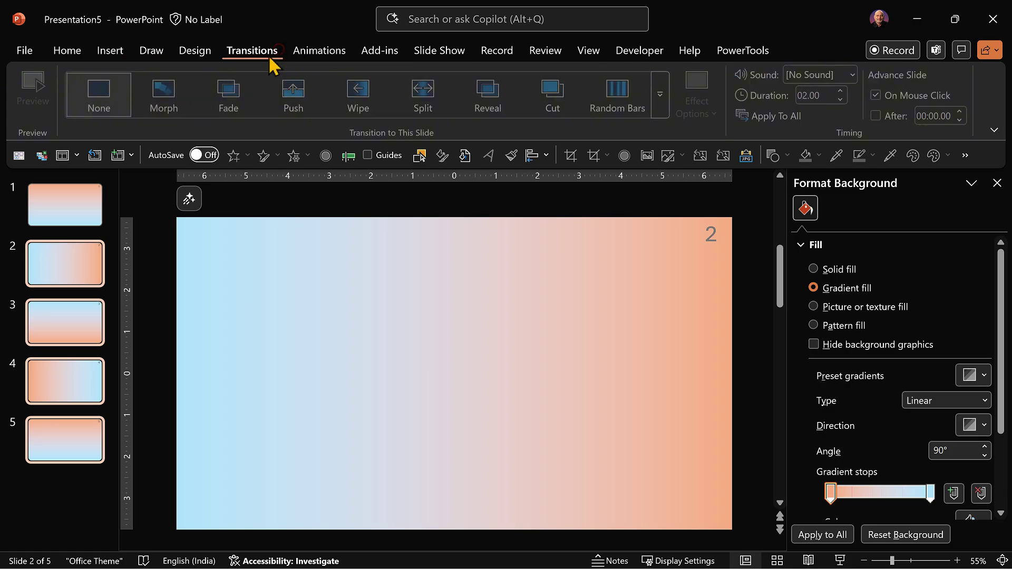
click(165, 94)
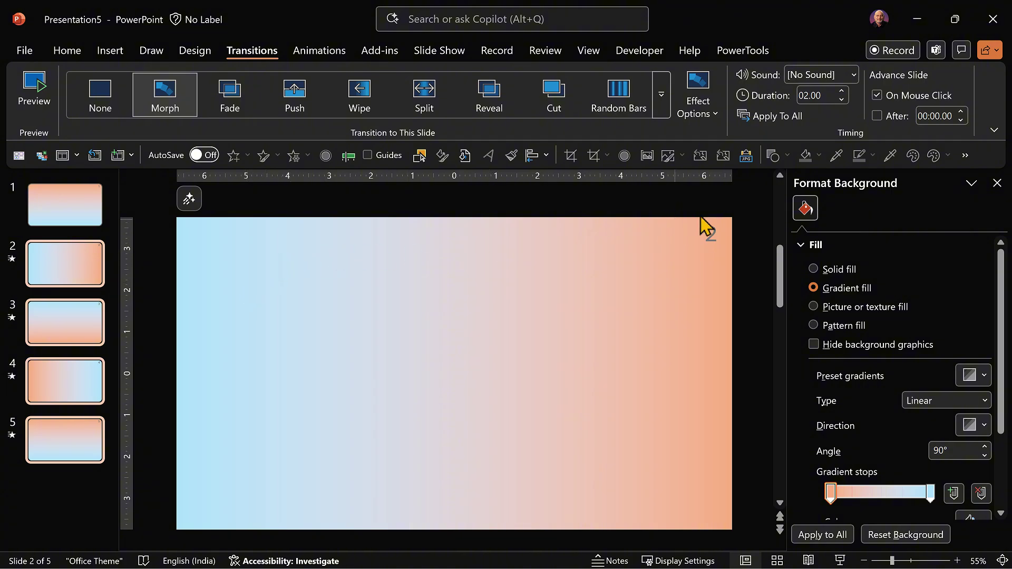
click(825, 92)
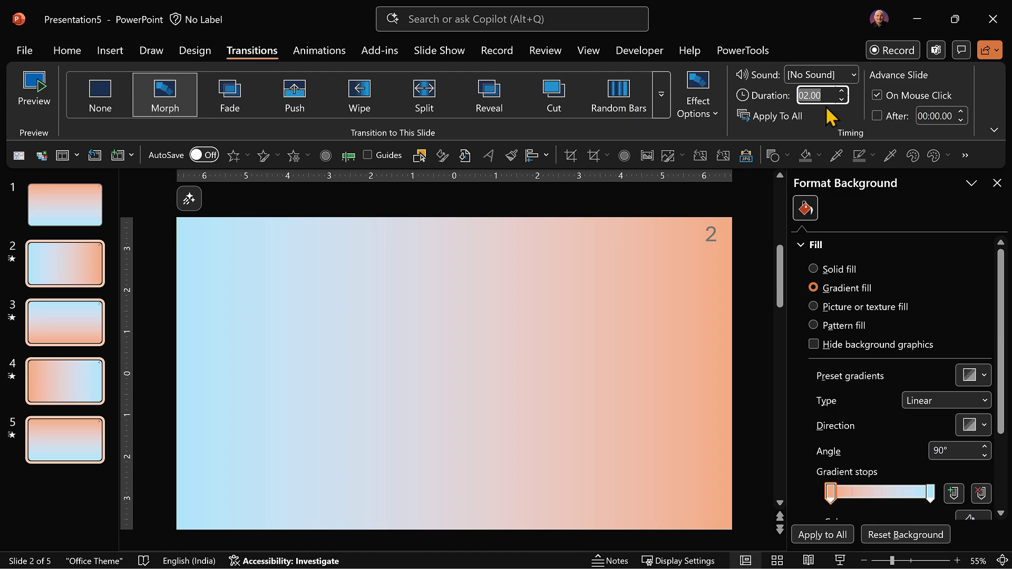
text(5)
key(Tab)
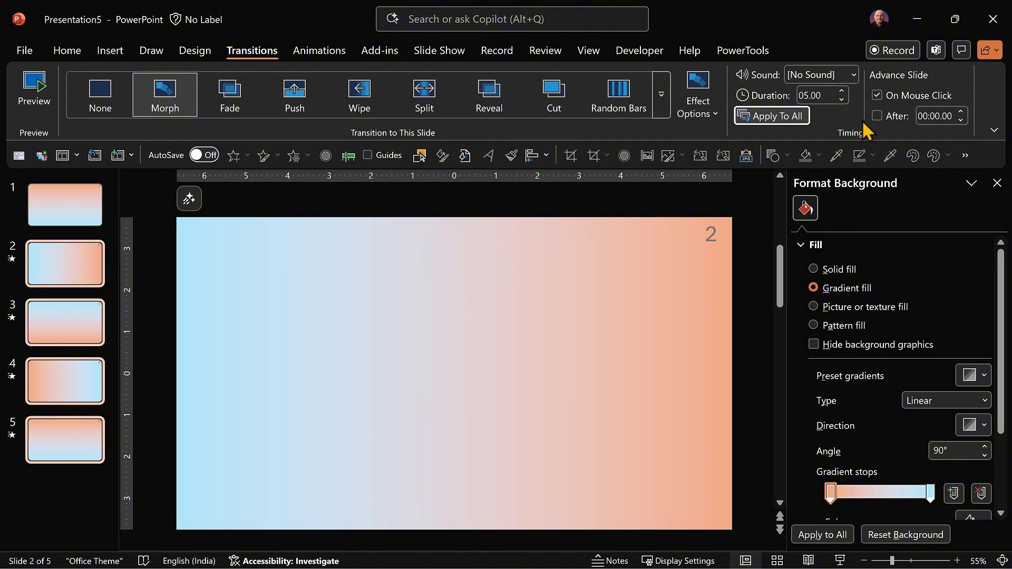
Step: Enable automatic slide advance, but leave slide 5 advancing on click only
click(878, 117)
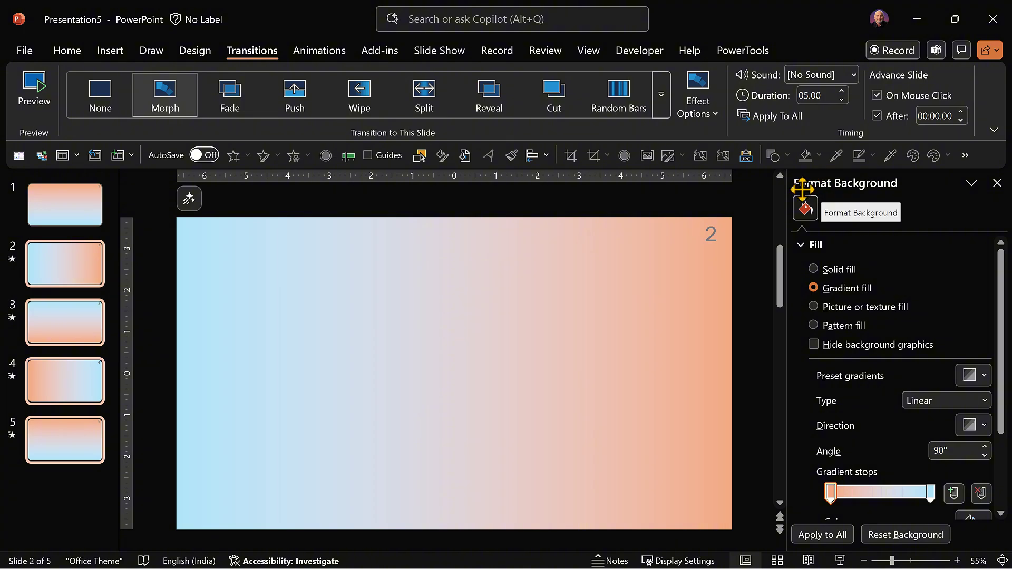
click(81, 449)
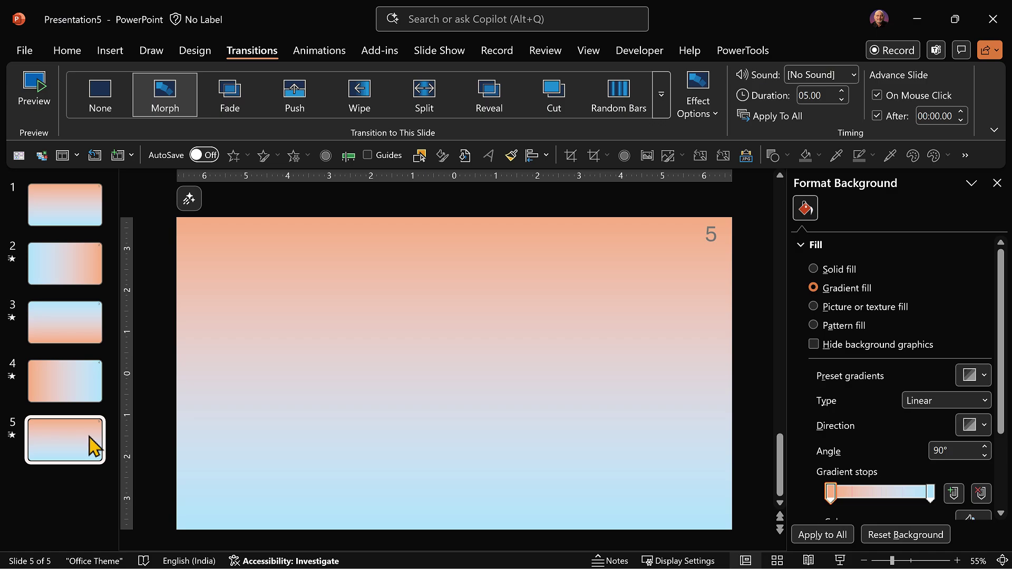
click(877, 118)
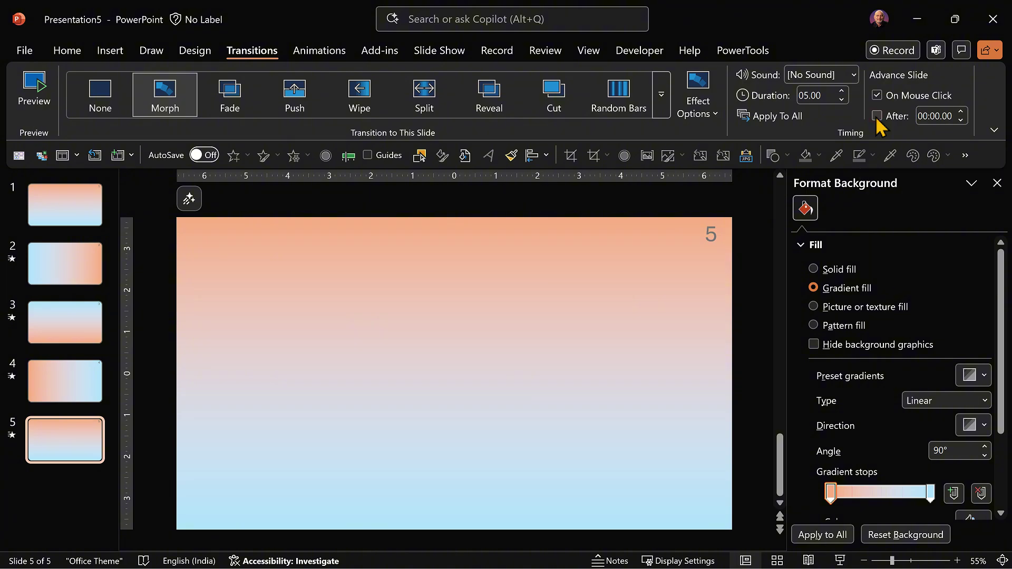
key(Home)
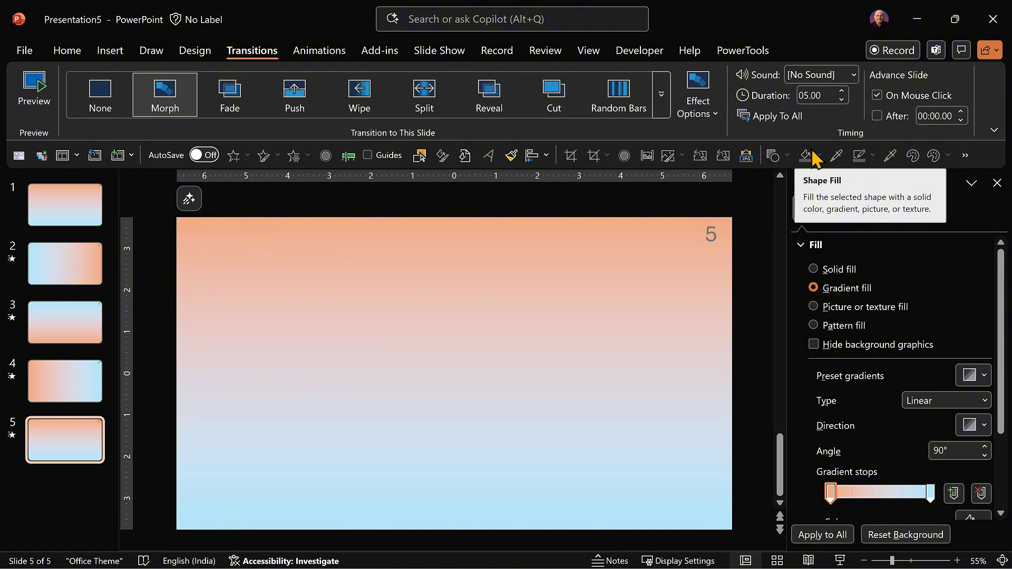
Step: Draw a star and a purple triangle beside it on slide 5, and fill the star green
mouse_move(255, 259)
mouse_down()
mouse_move(373, 354)
mouse_move(440, 445)
mouse_up()
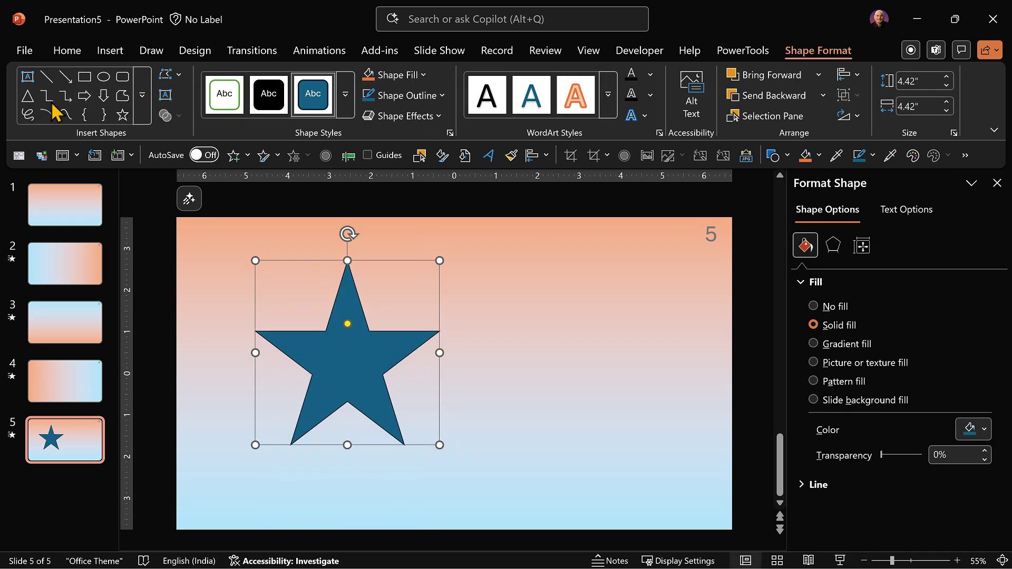
click(27, 95)
drag(476, 256, 661, 415)
click(394, 75)
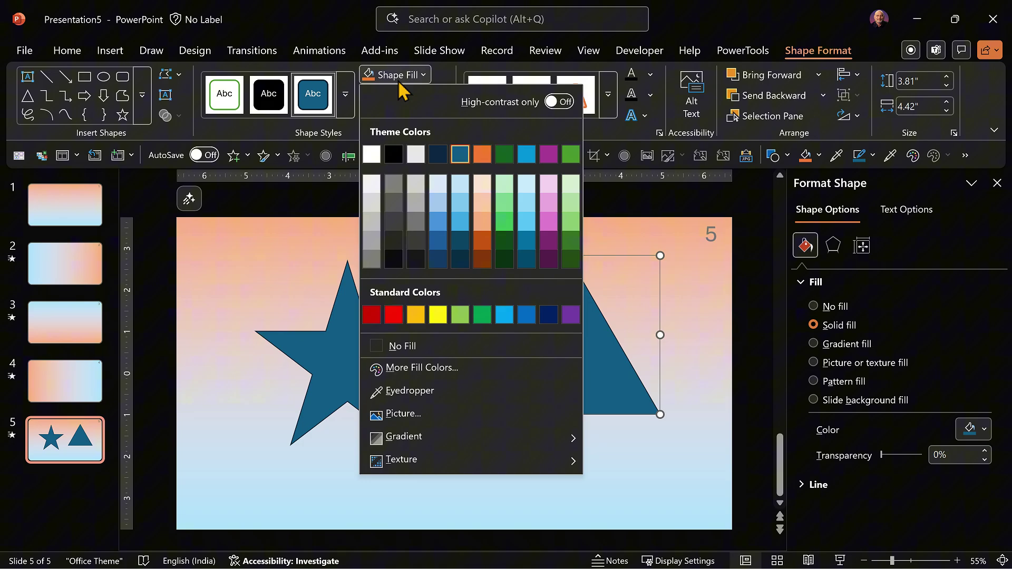
click(549, 155)
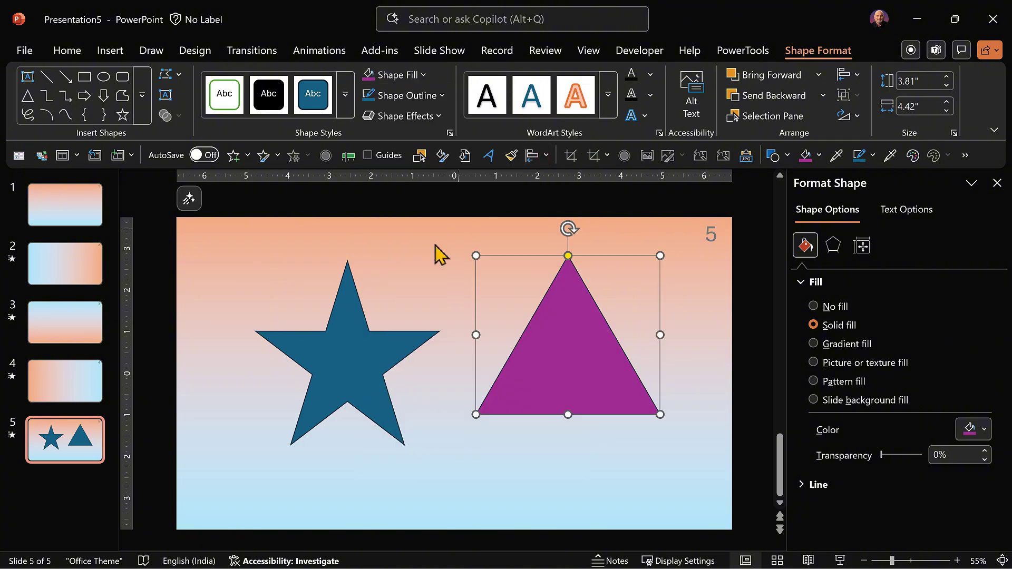
click(384, 339)
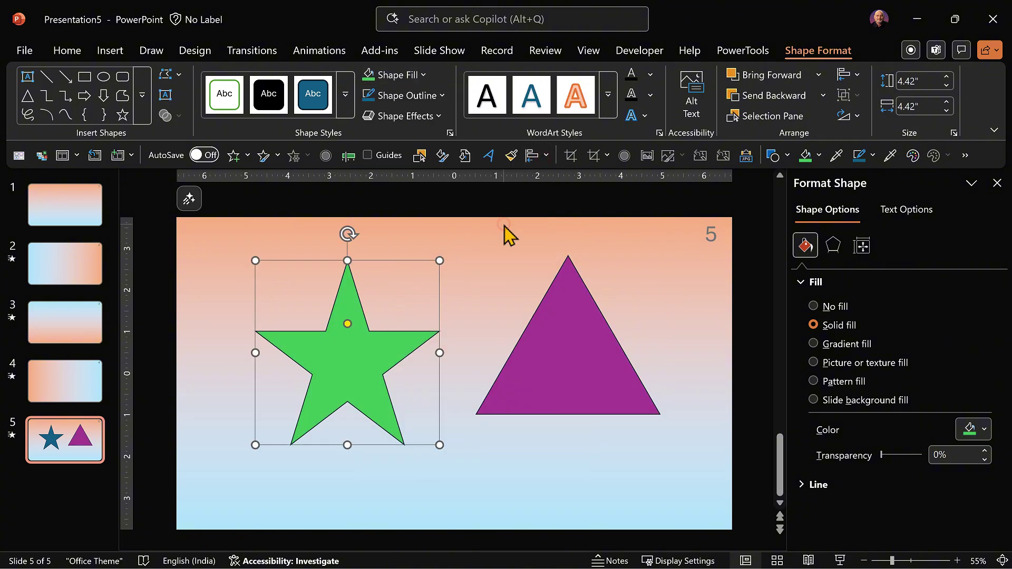
Step: Give the star and triangle 34% transparency and 20 pt soft edges
shift+click(575, 369)
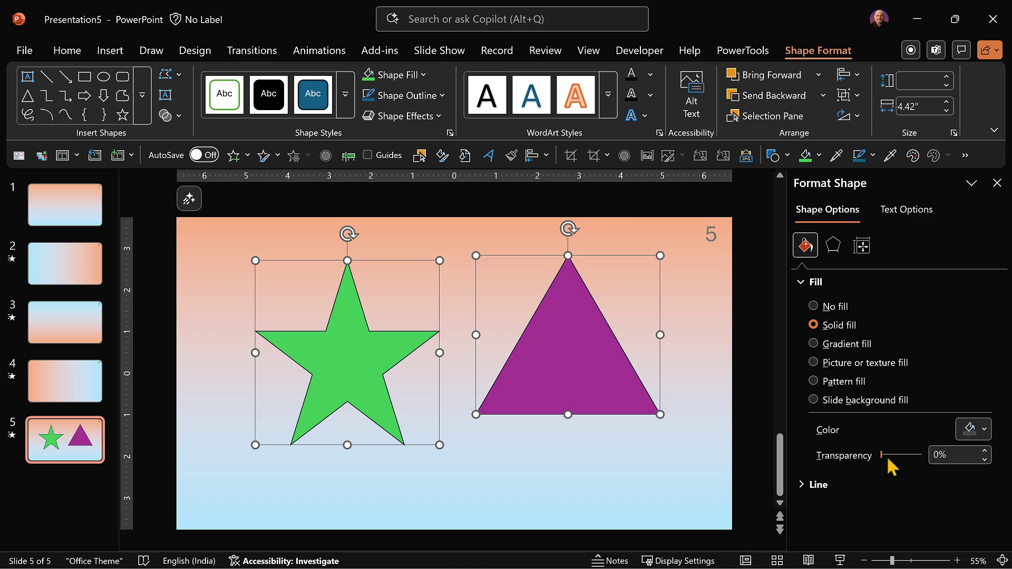
drag(881, 455, 895, 457)
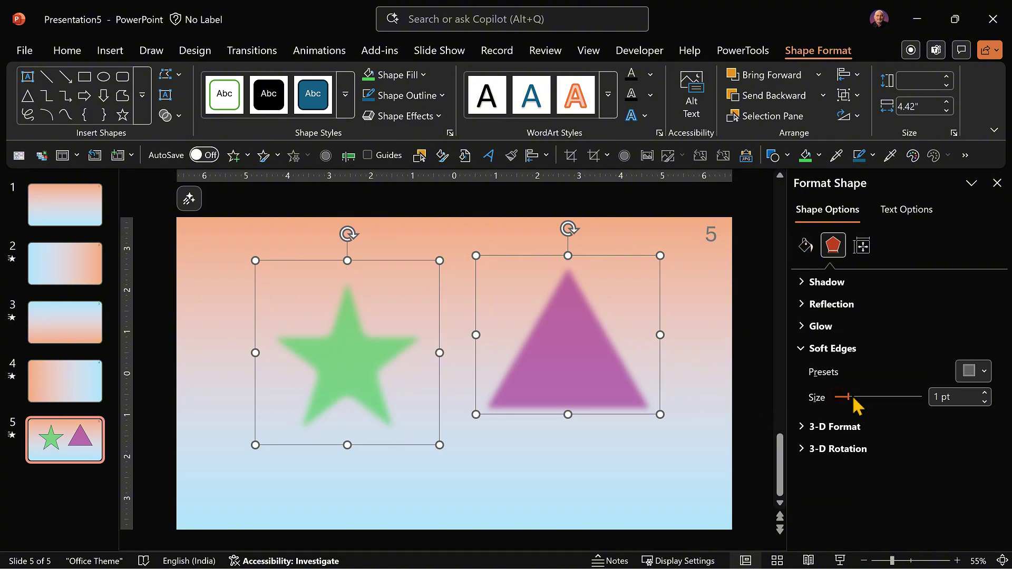
drag(849, 402, 857, 406)
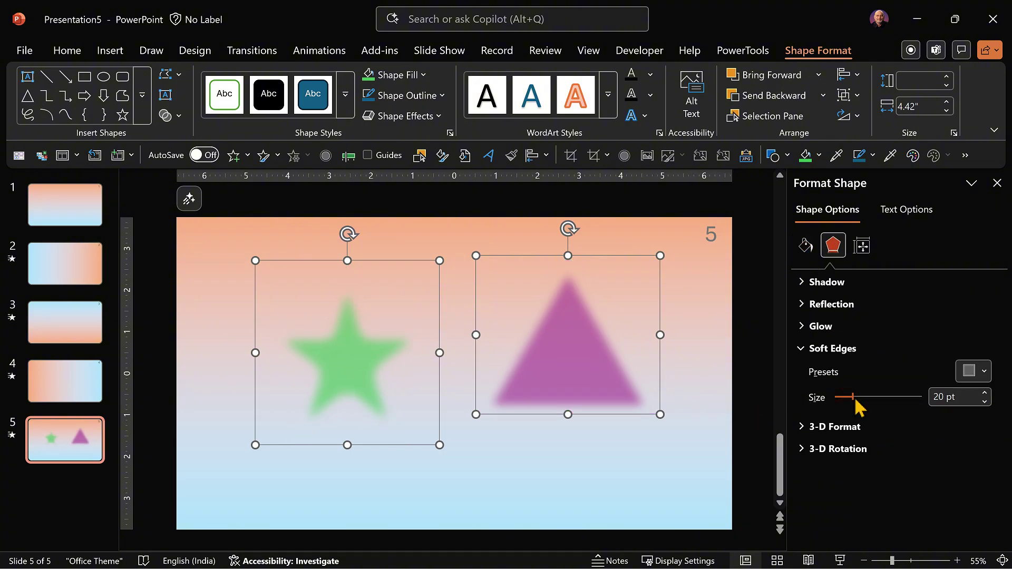
Step: Enlarge both shapes and shift the triangle left so it overlaps the star
click(601, 481)
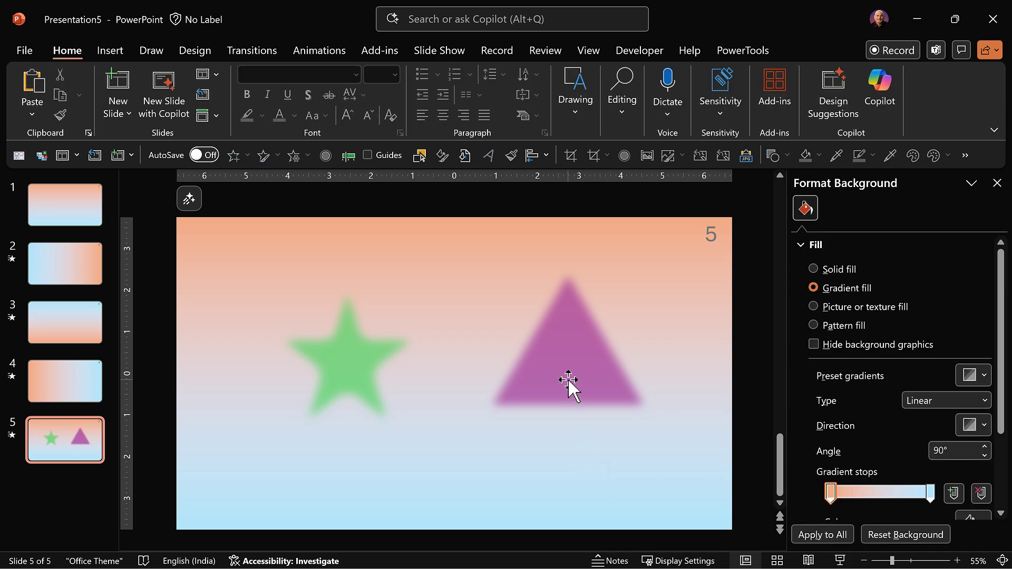
click(366, 380)
shift+click(564, 380)
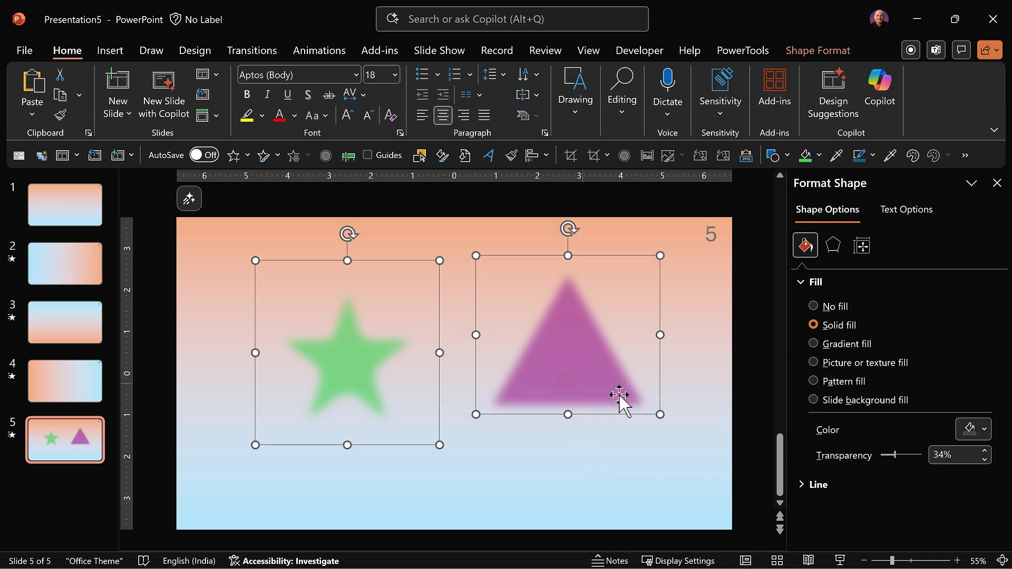
drag(659, 414, 732, 451)
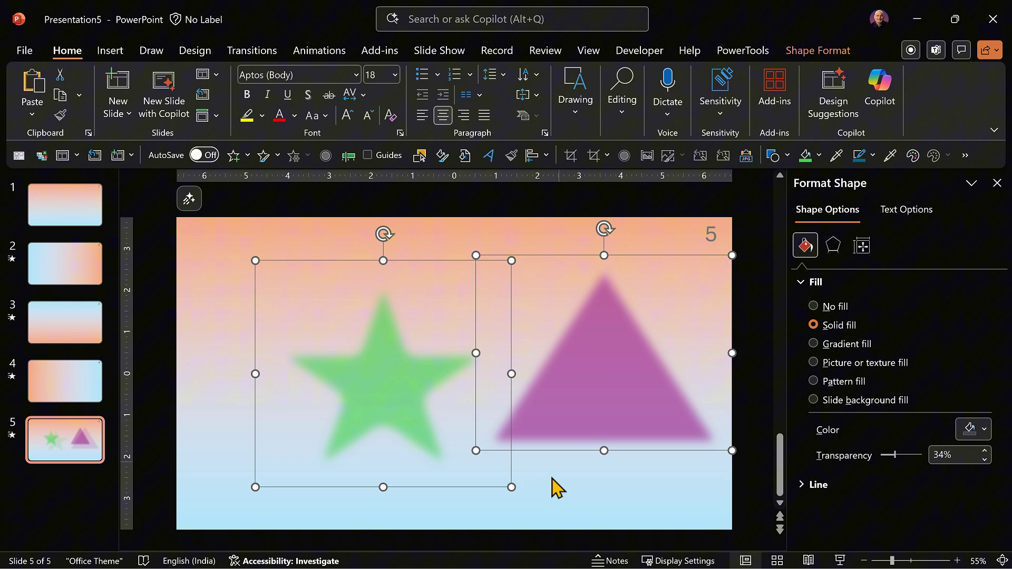
click(553, 488)
drag(561, 418, 436, 365)
shift+click(317, 375)
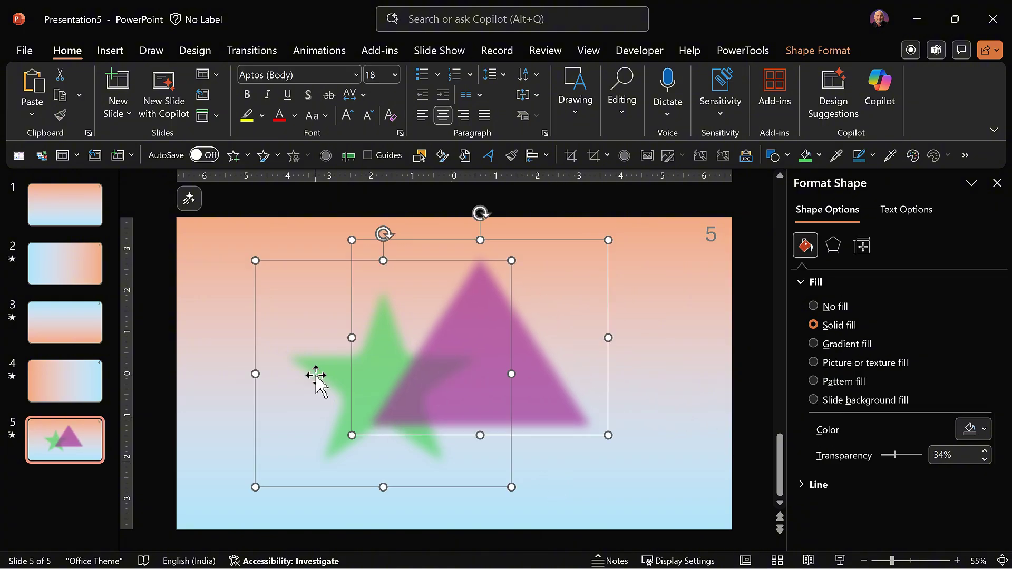
Step: Cut the star and triangle from slide 5 and paste them onto slide 1
key(Delete)
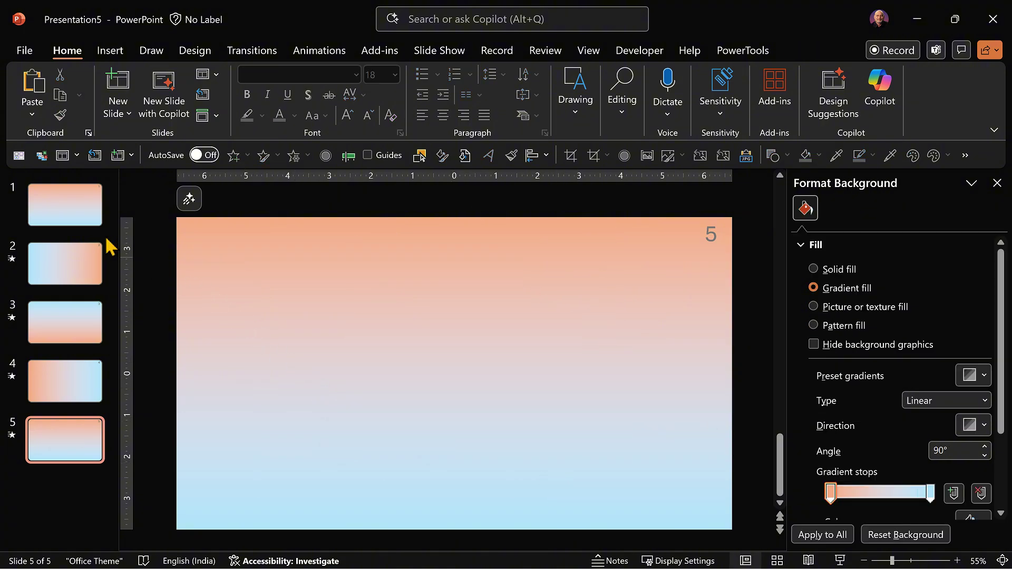
click(63, 210)
key(ctrl+v)
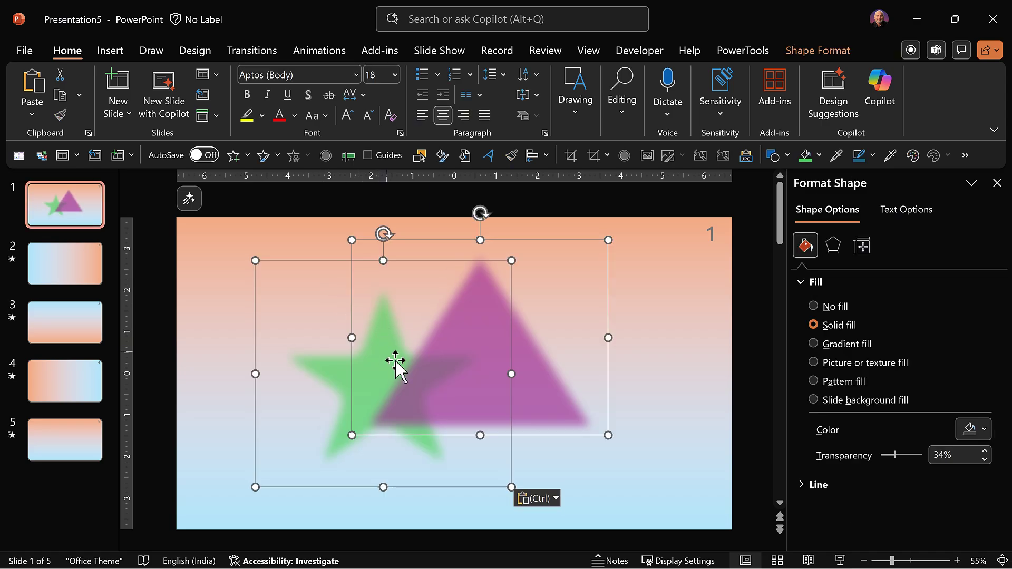
Step: On slide 2, rotate the triangle and star and move both shapes to the right
click(65, 269)
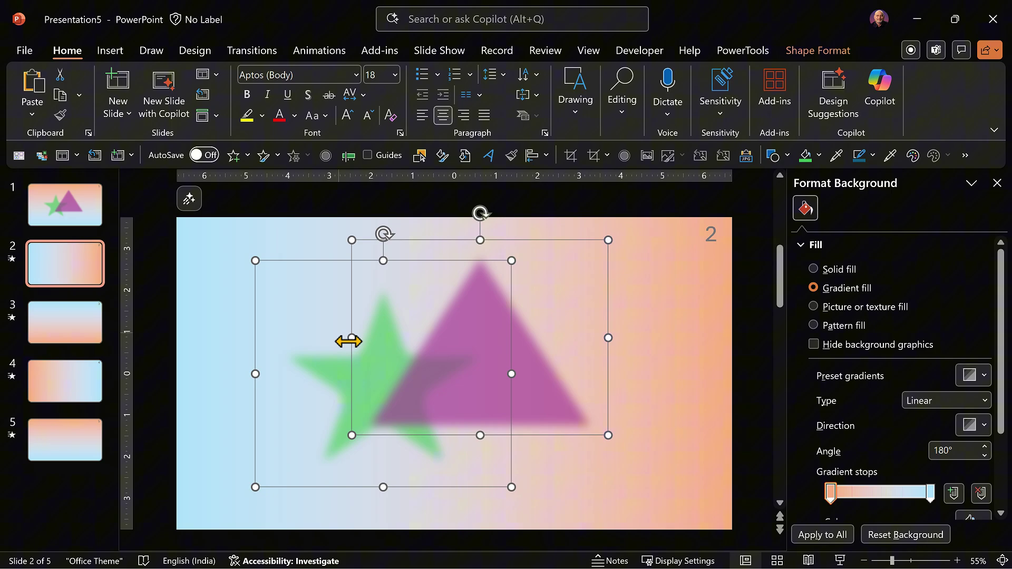
click(569, 456)
click(481, 305)
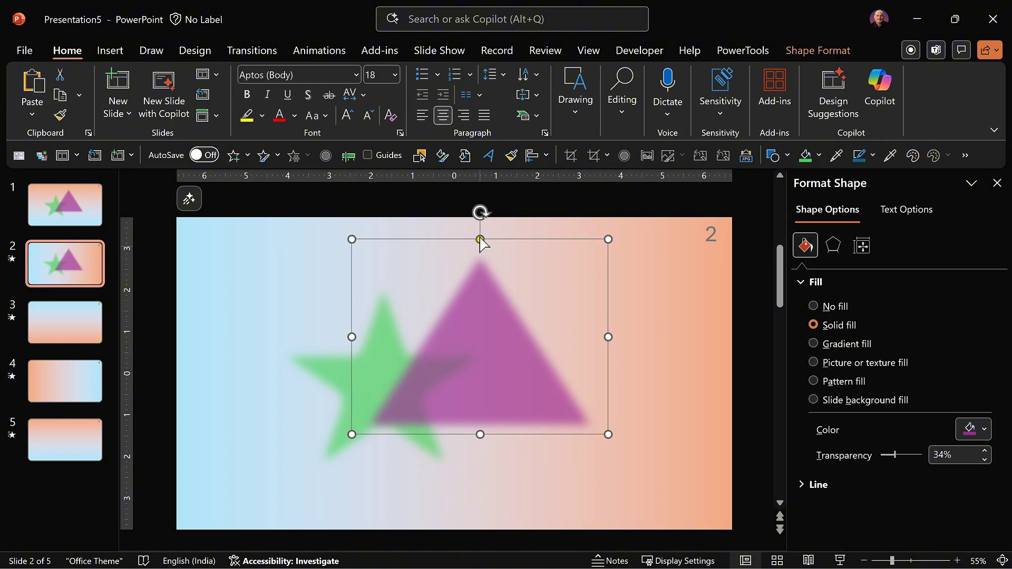
drag(480, 212, 532, 224)
drag(460, 339, 536, 341)
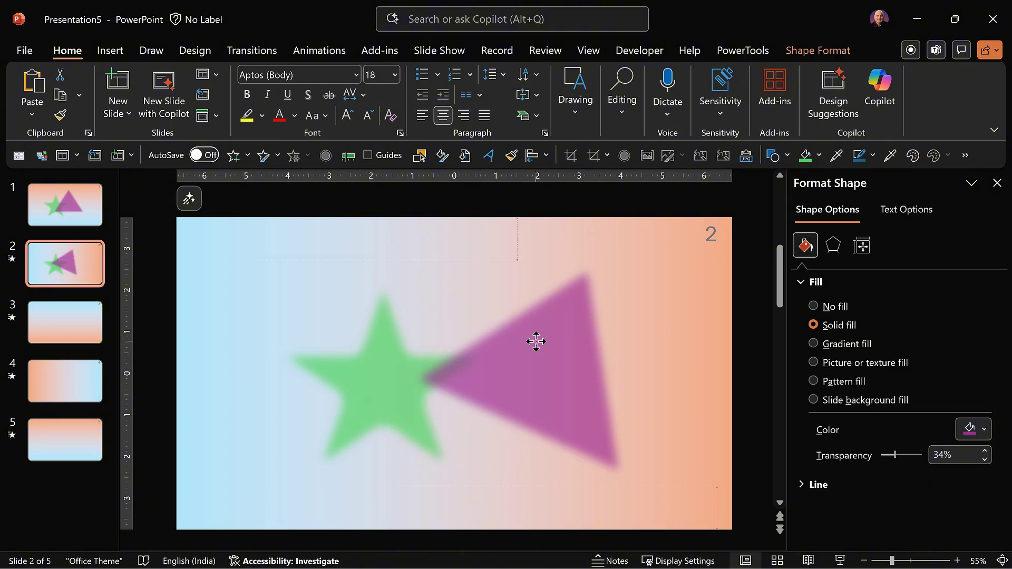
click(353, 343)
drag(384, 232, 318, 230)
drag(362, 364, 422, 341)
shift+click(587, 340)
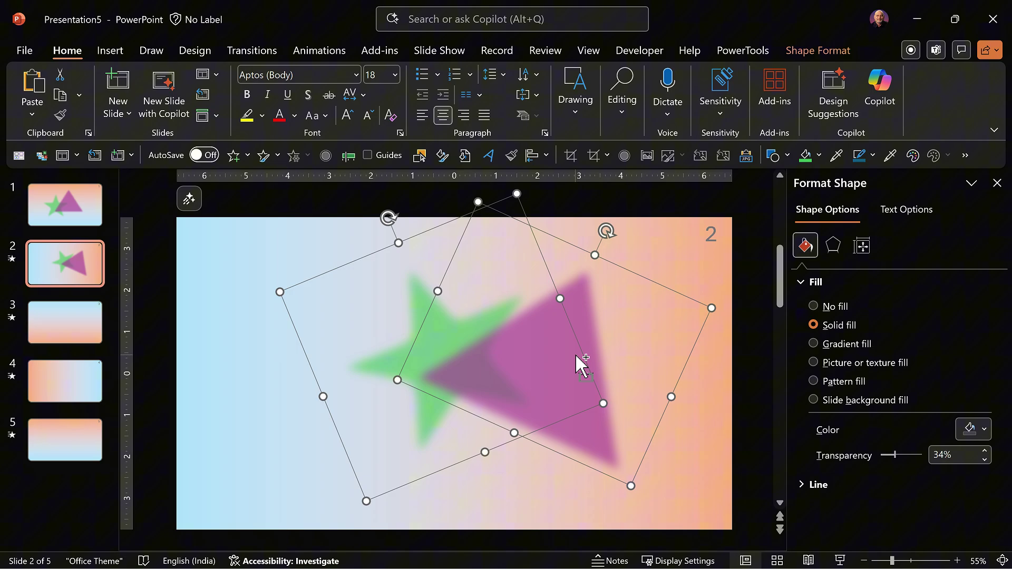
Step: Rearrange the shapes on slide 3, then paste the star and triangle onto slide 4
click(82, 340)
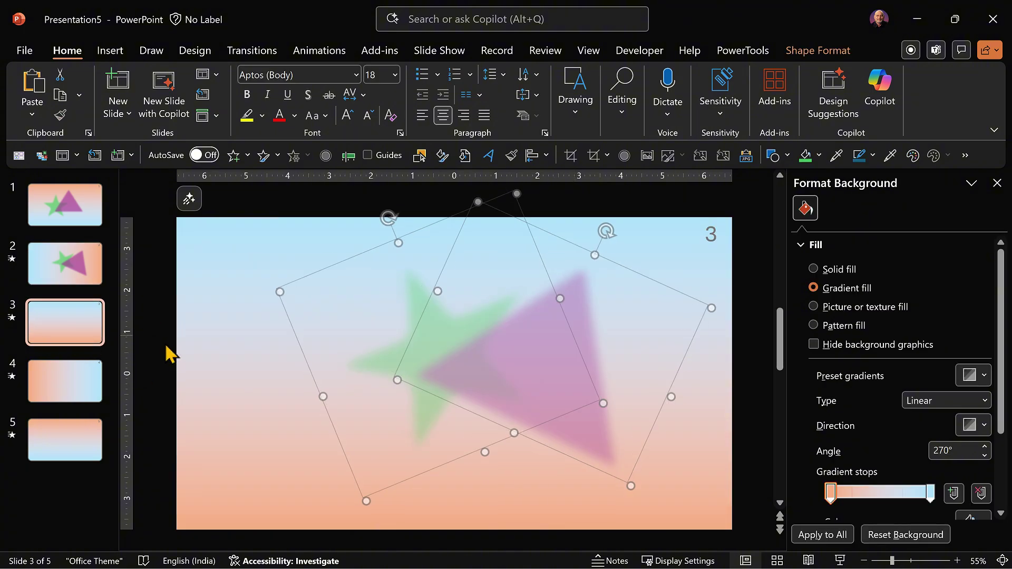
click(270, 321)
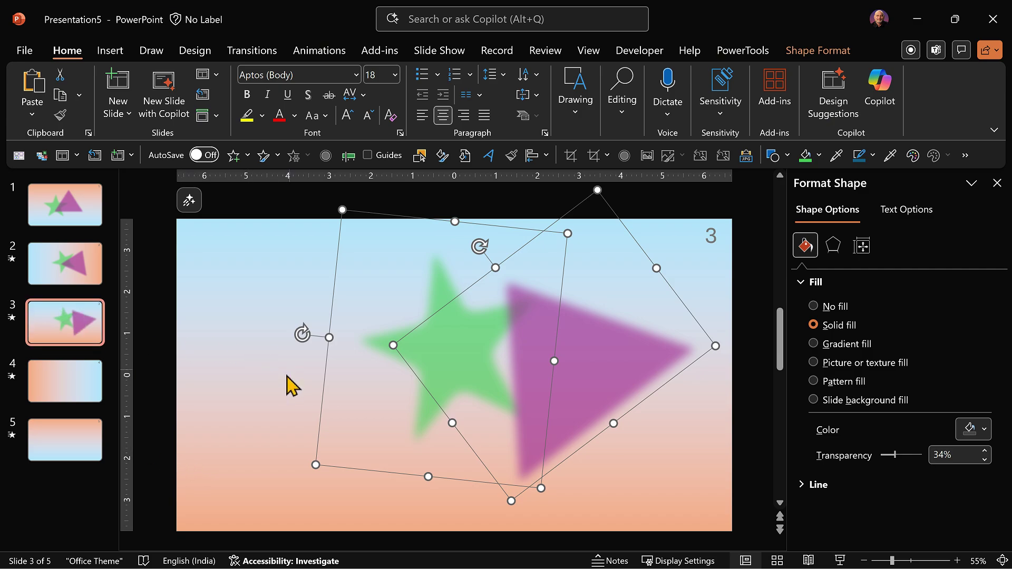
click(93, 390)
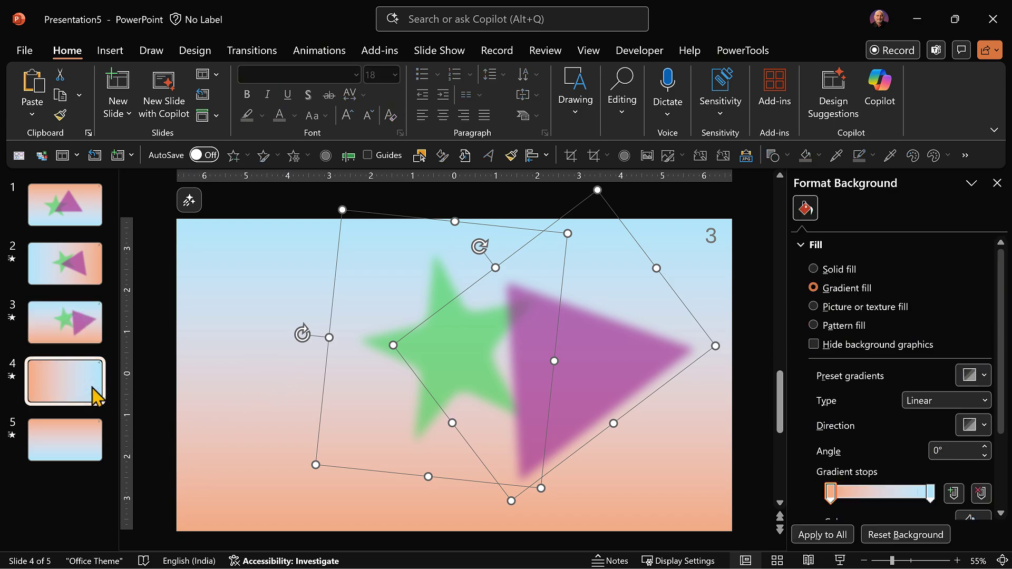
key(ctrl+v)
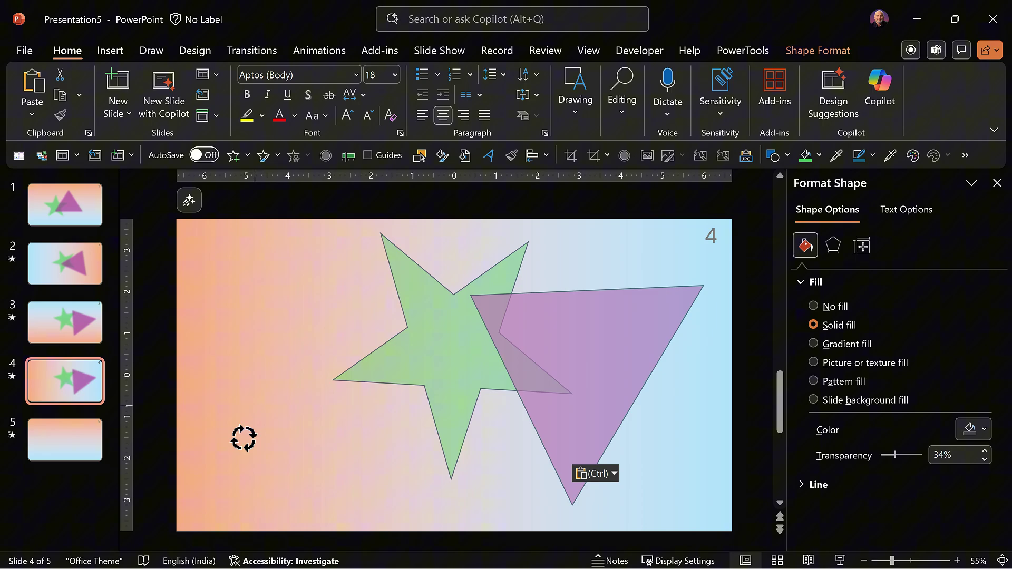
key(Page_Down)
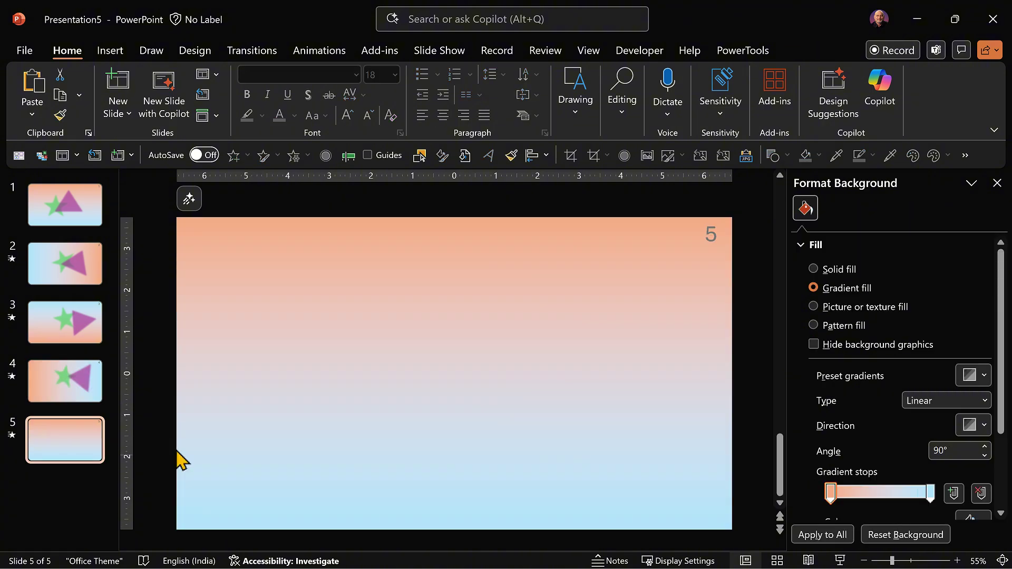
Step: Paste the star and triangle onto slide 5
key(ctrl+v)
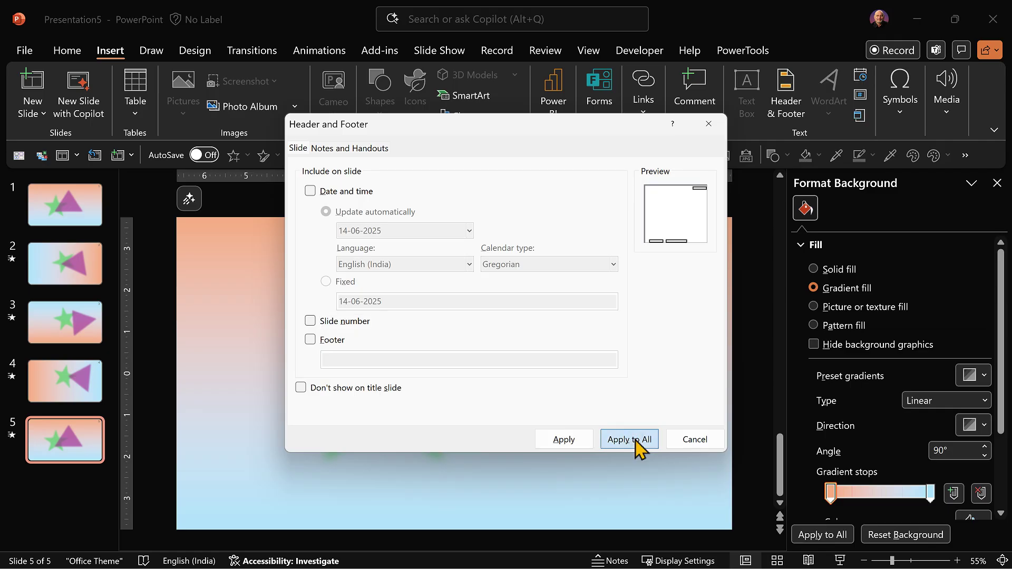
Step: Apply the no-slide-number setting to all slides, then export the deck as an Ultra HD (4K) MP4 video
click(635, 441)
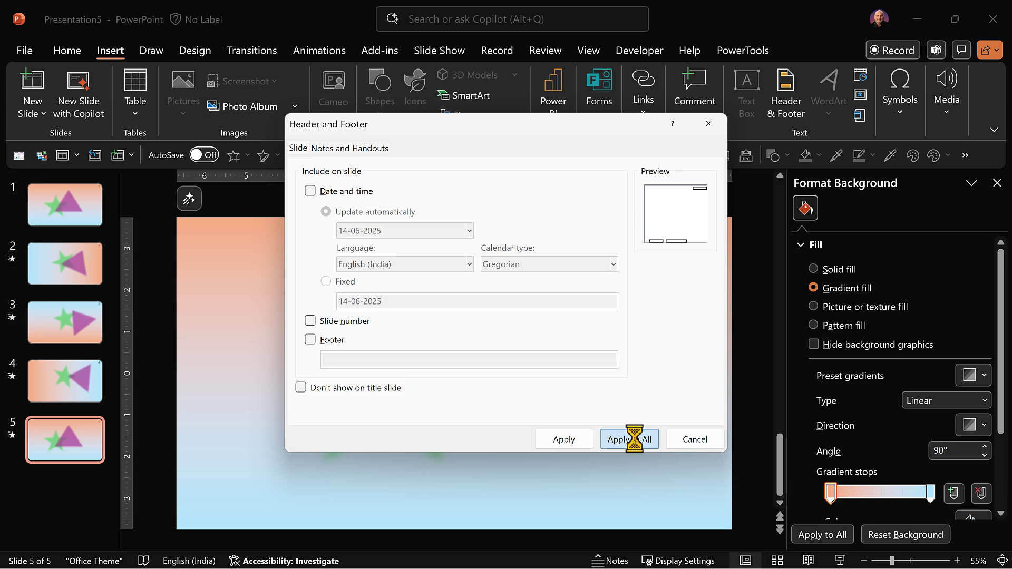
click(25, 49)
click(47, 355)
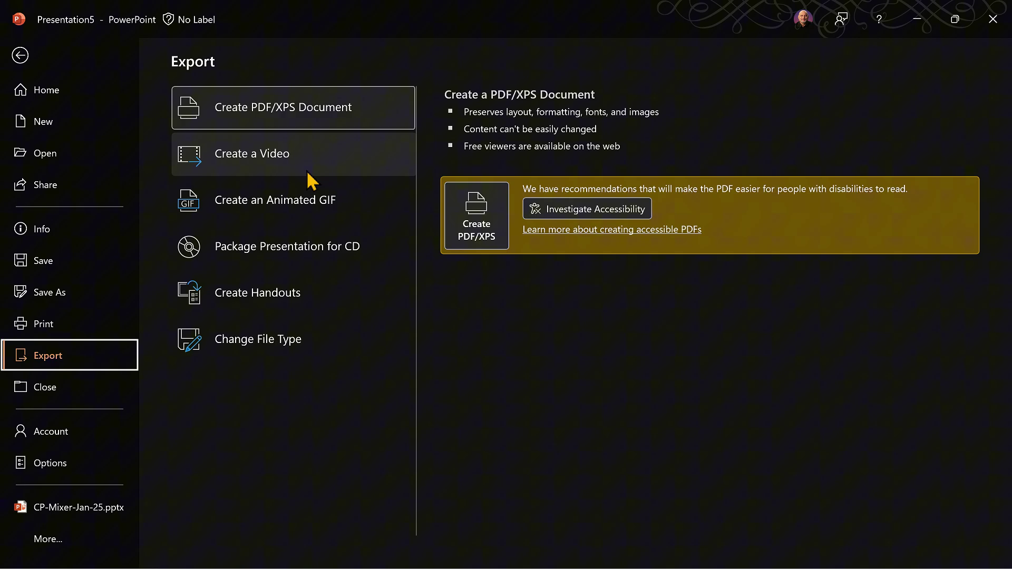
click(309, 158)
click(512, 224)
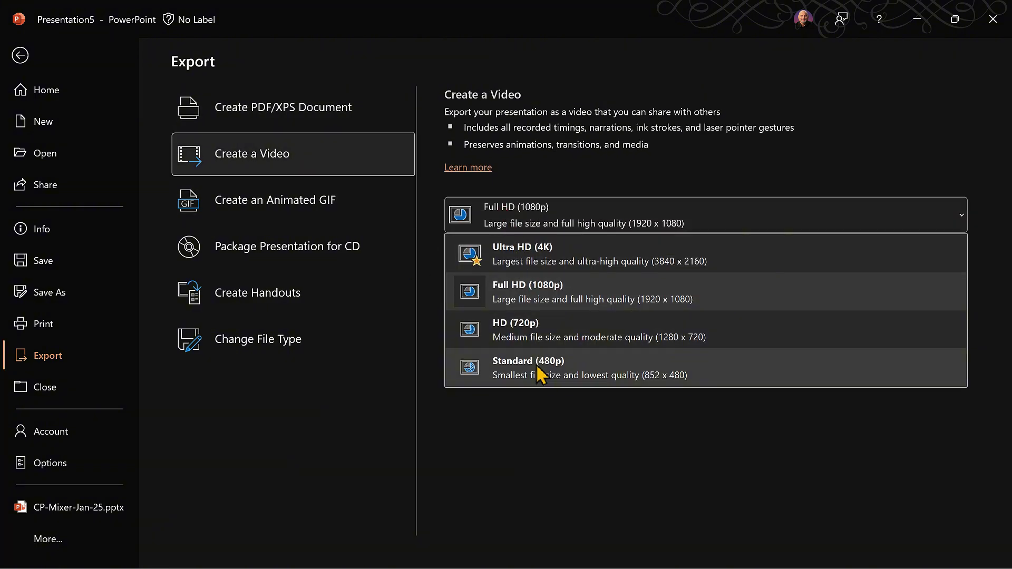
click(476, 258)
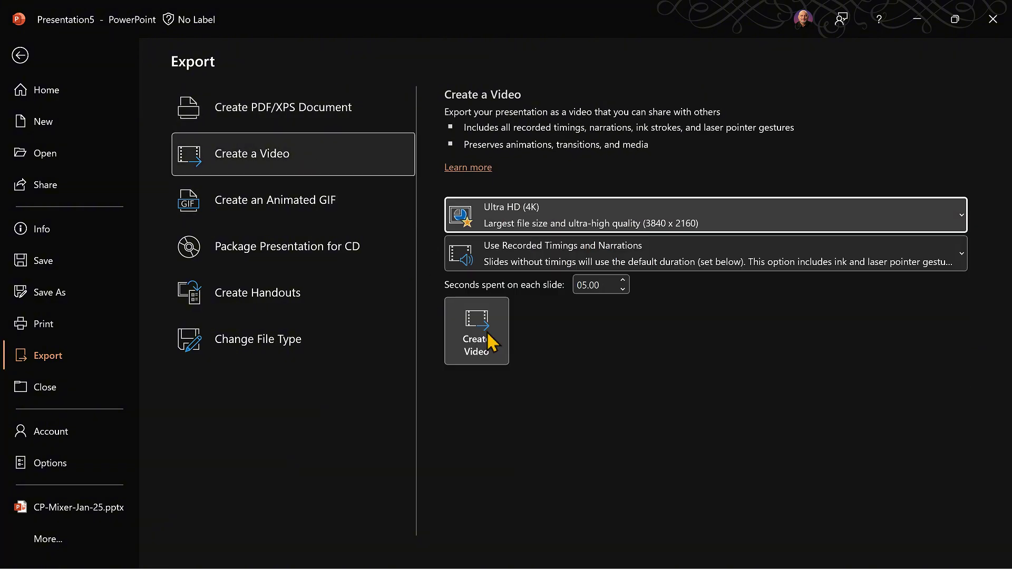
click(489, 342)
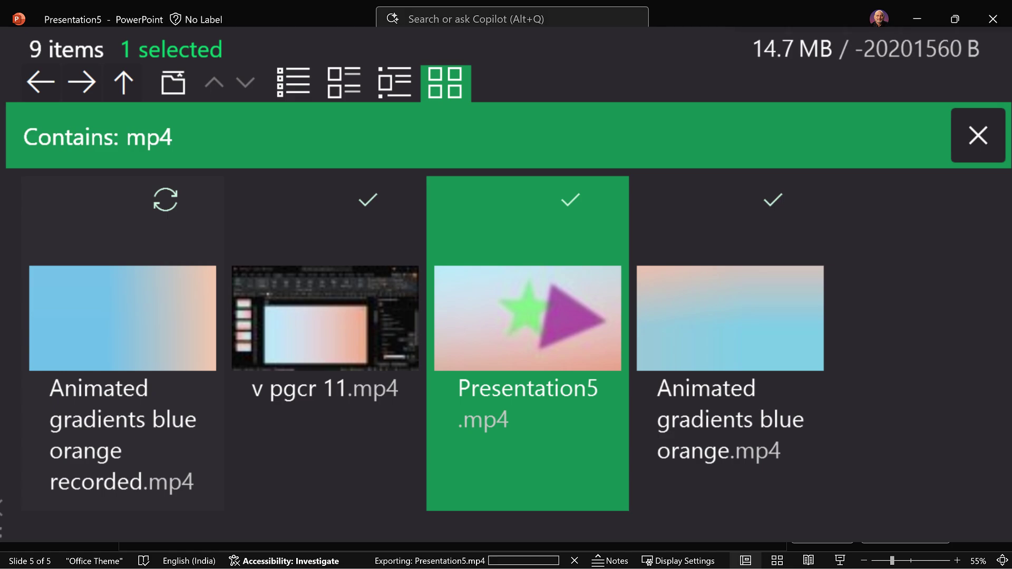